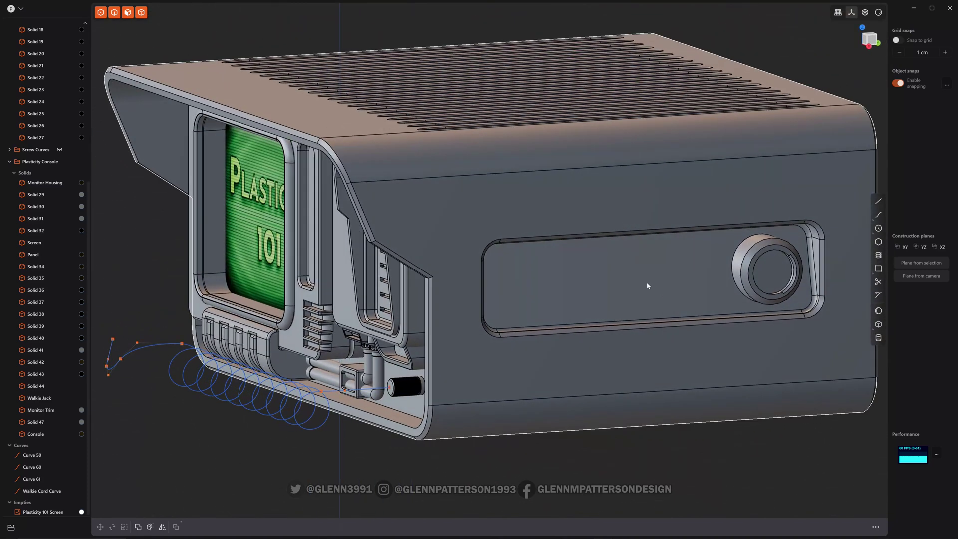
Step: Align the view to the recessed front panel face, creating a temporary construction plane on it
left_click(649, 287)
key("o")
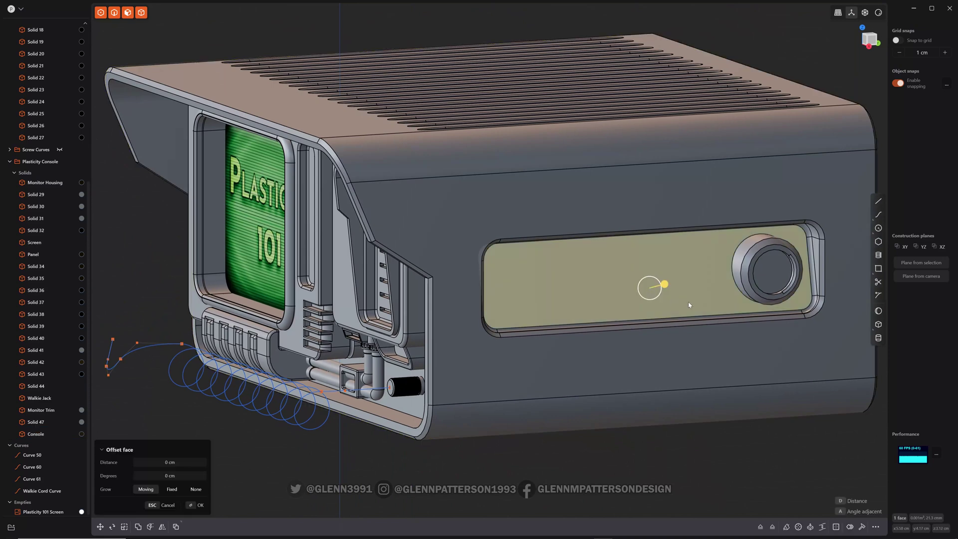
key("Escape")
key("slash")
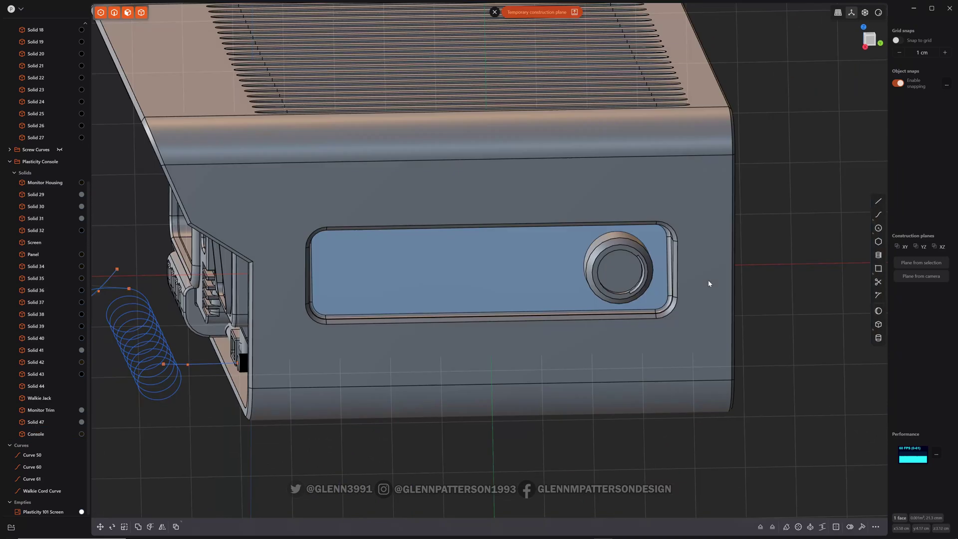
key("Escape")
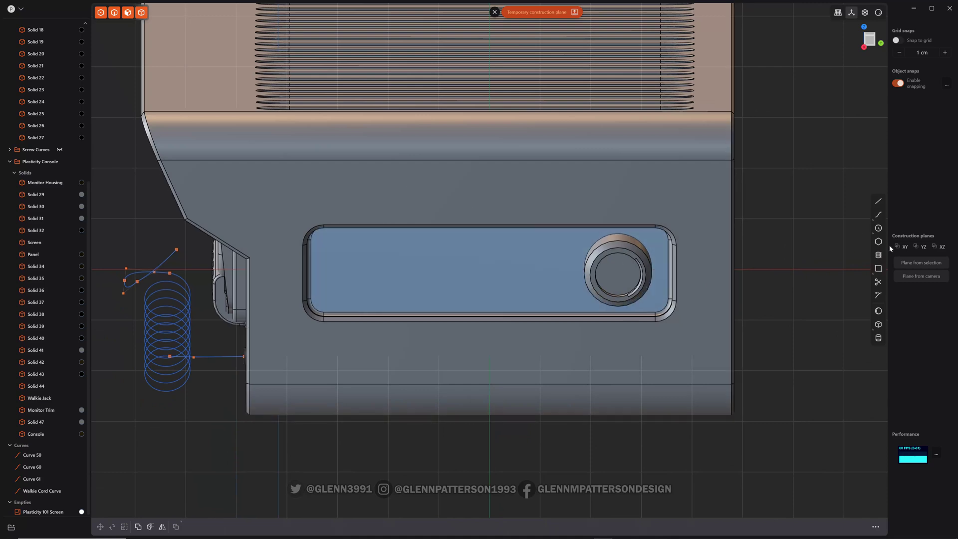
Step: Draw a tall, thin centre rectangle at the middle of the recessed panel
left_click(878, 269)
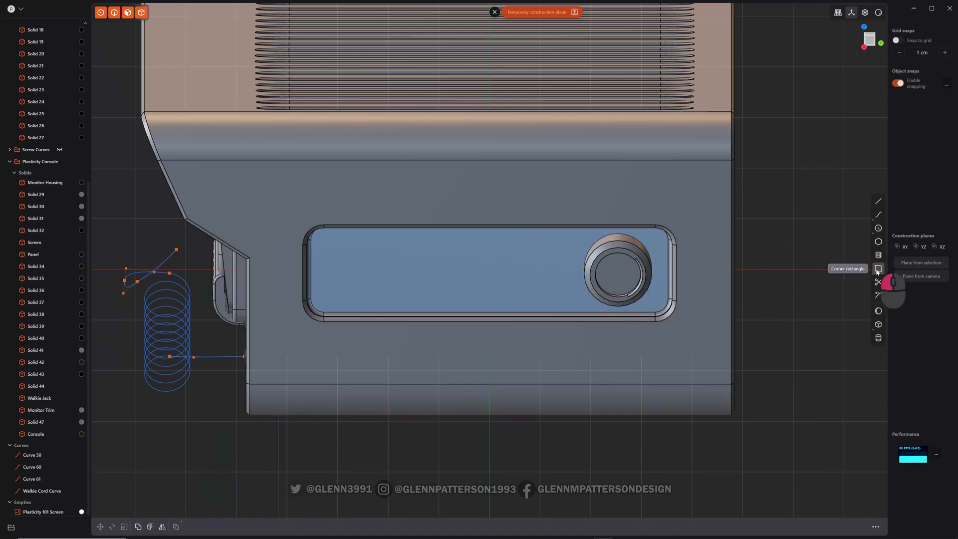
left_click(489, 269)
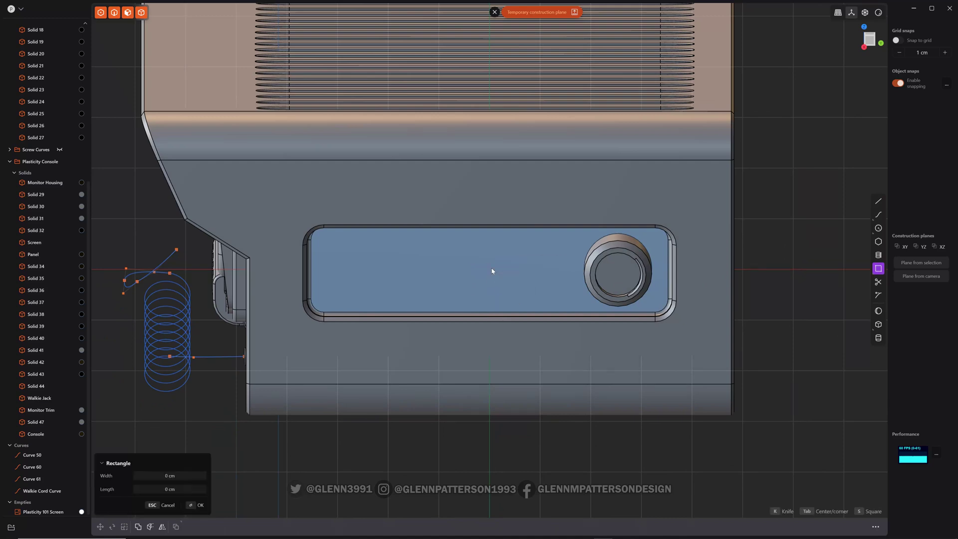
left_click(496, 302)
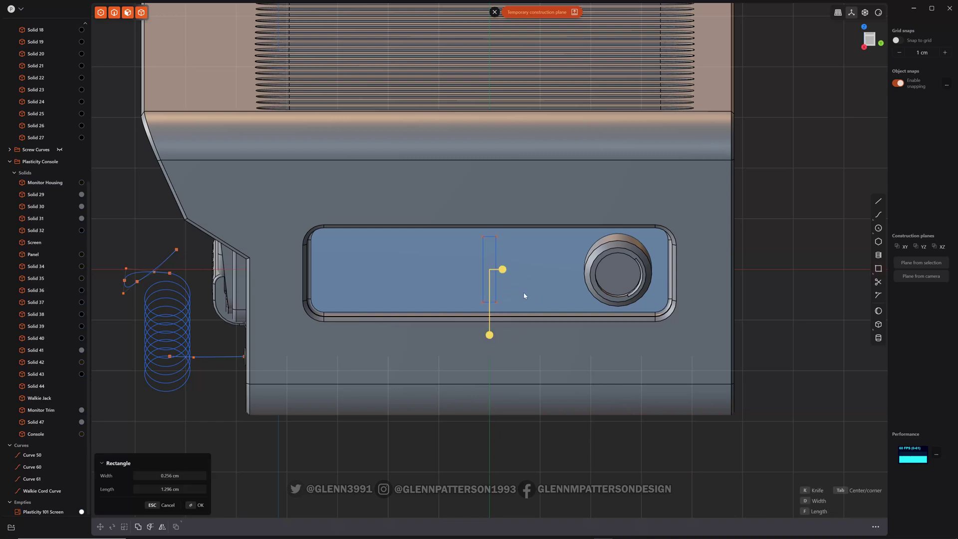
left_click(523, 295)
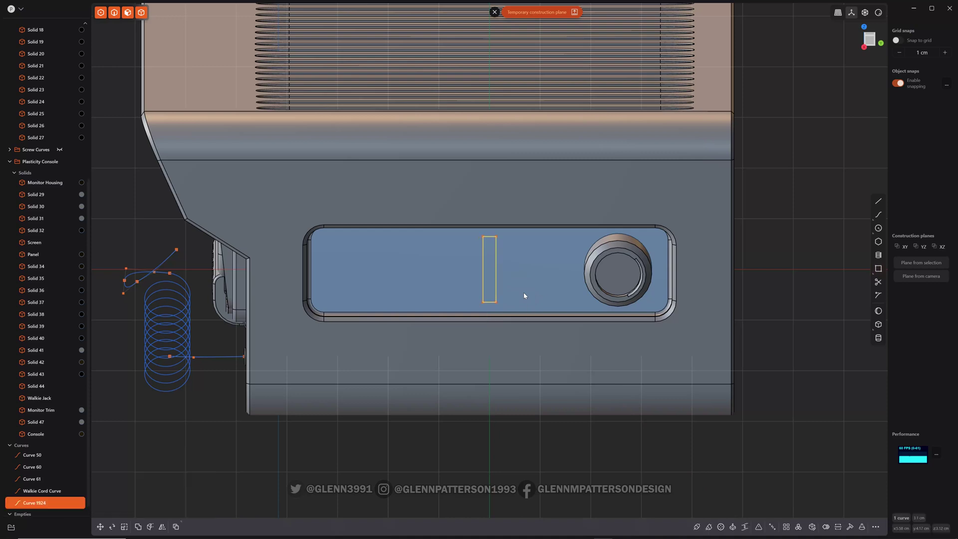
Step: Round the rectangle's corners with a 0.093 cm fillet
key("b")
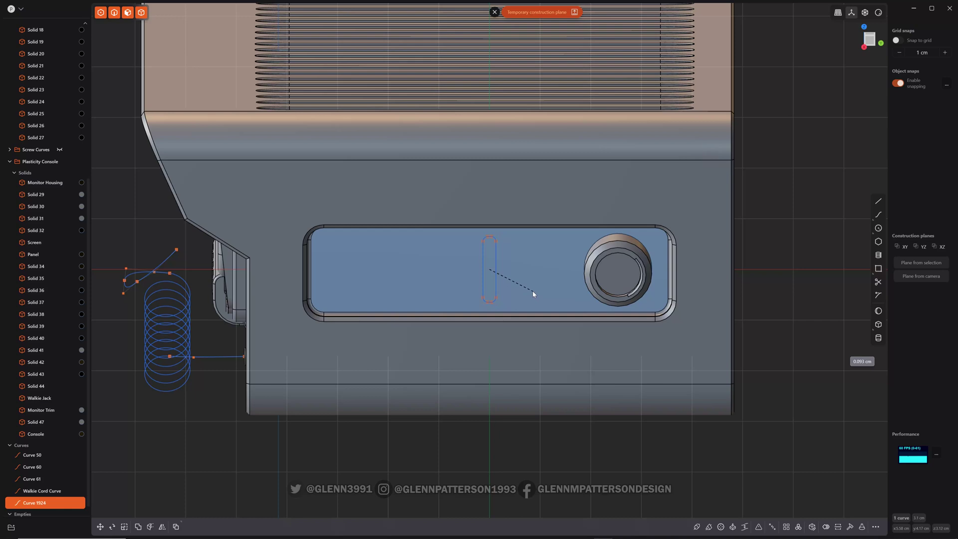
left_click(533, 294)
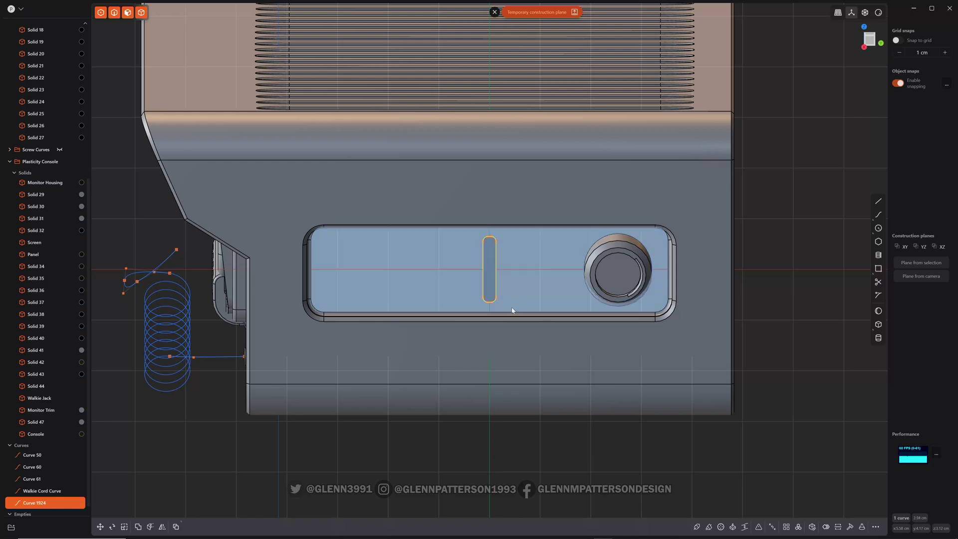
middle_click_drag(514, 303, 560, 304)
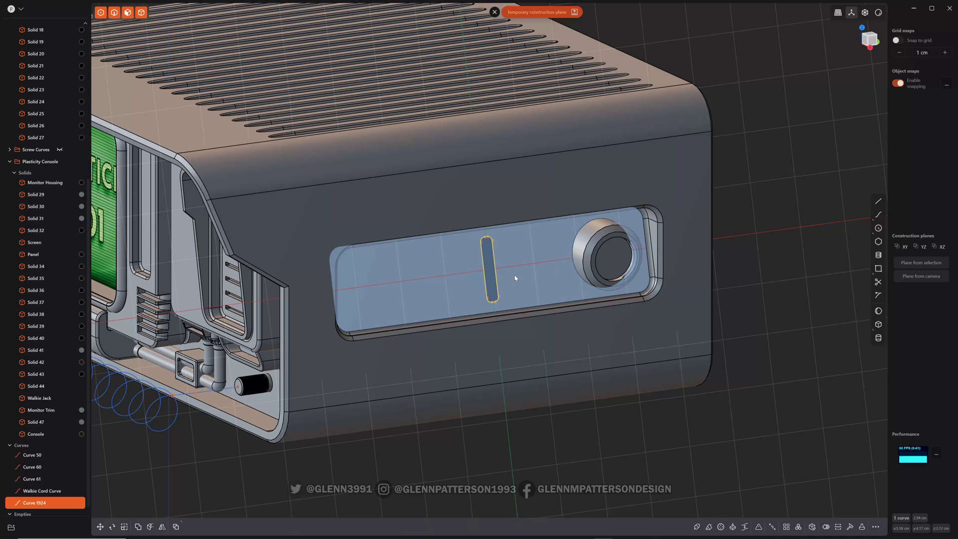
Step: Rotate the slot outline about 20 degrees
key("r")
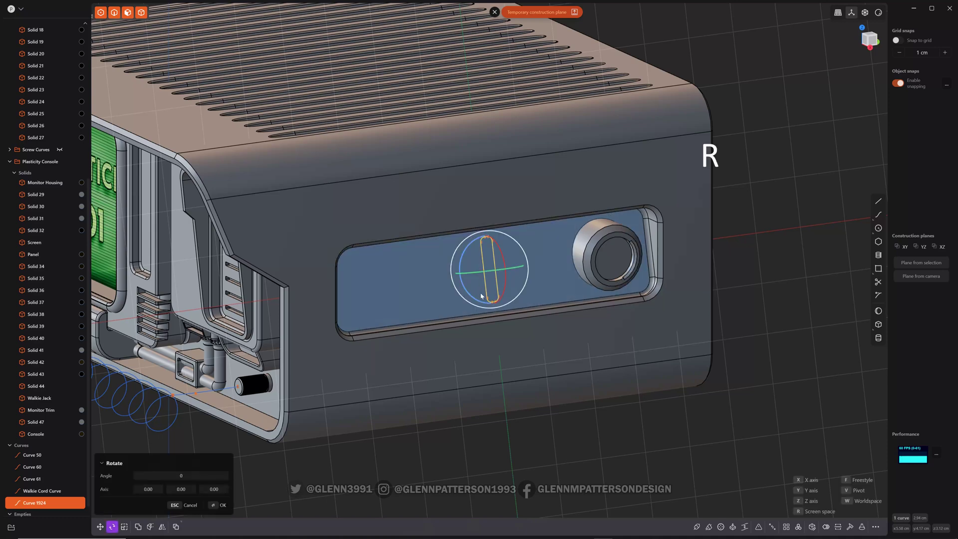
middle_click_drag(481, 296, 413, 157)
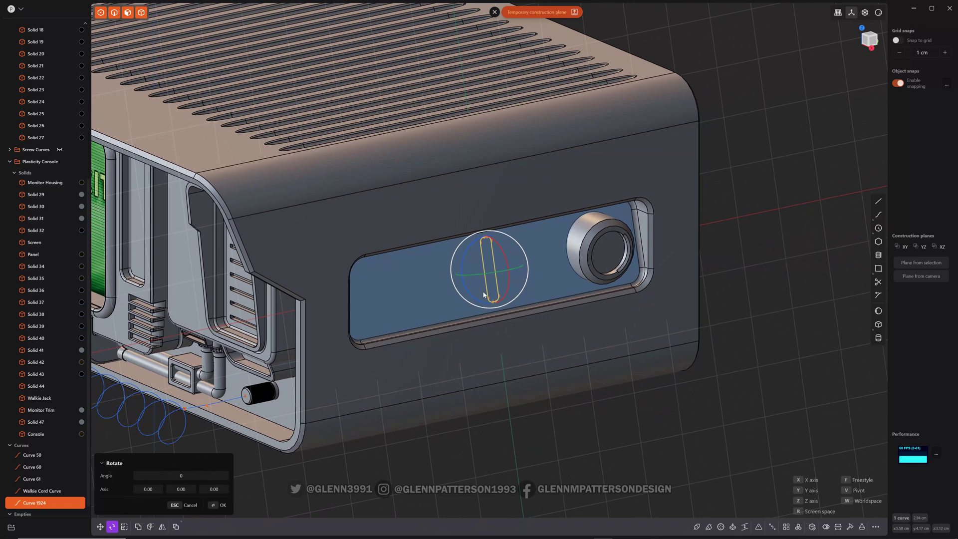
left_click_drag(468, 293, 453, 286)
left_click(533, 303)
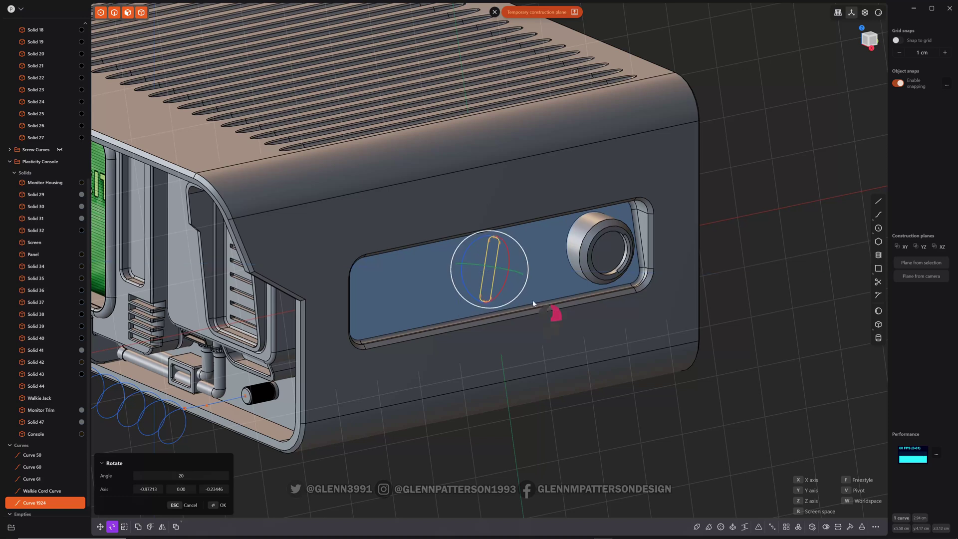
Step: Move the slot outline 1.464 cm to the right, beside the lens
key("g")
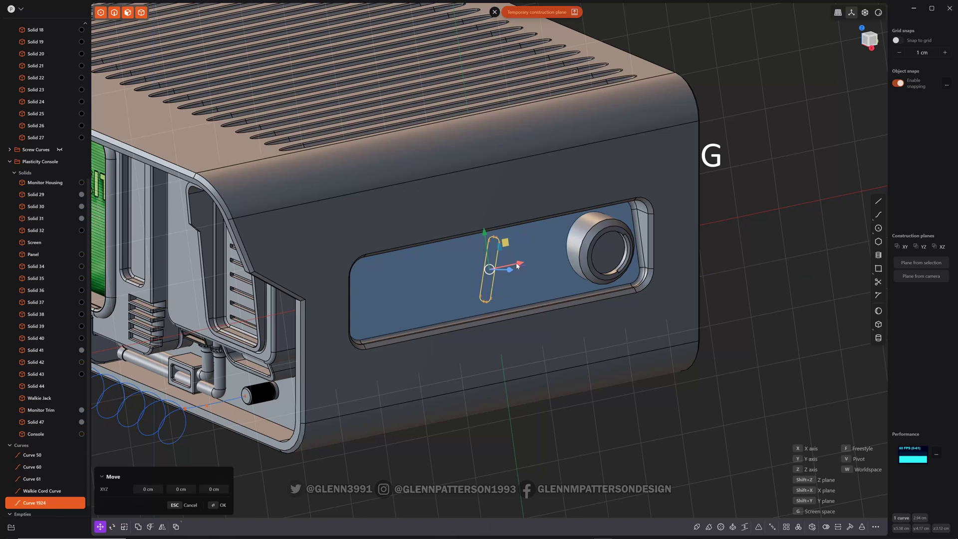
left_click_drag(516, 266, 596, 271)
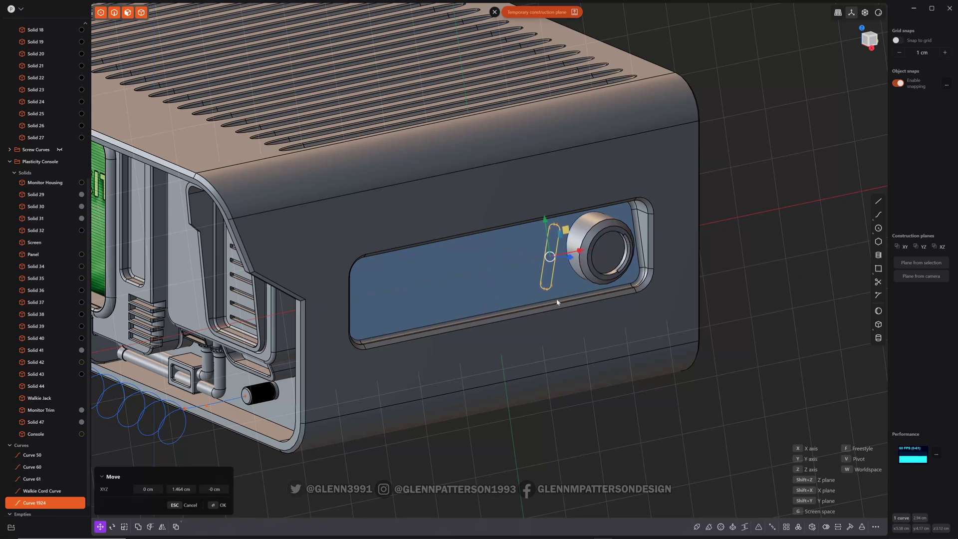
key("Return")
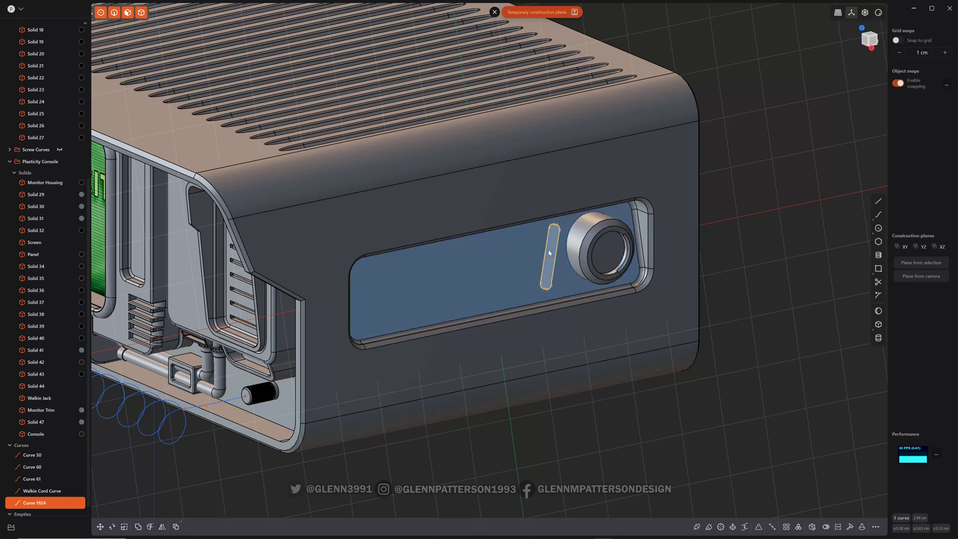
Step: Extrude the slot outline 0.193 cm outward as a new body, Solid 1960
key("e")
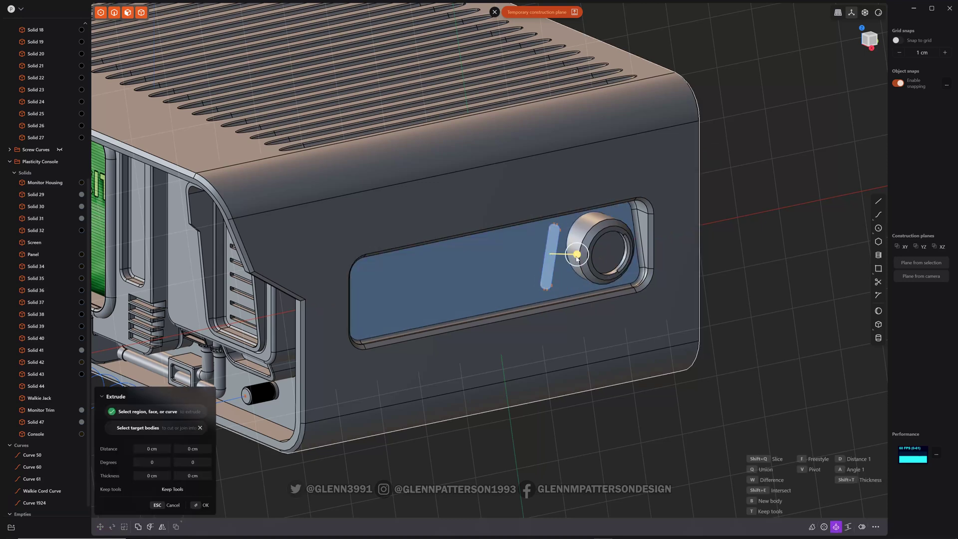
left_click_drag(576, 258, 582, 259)
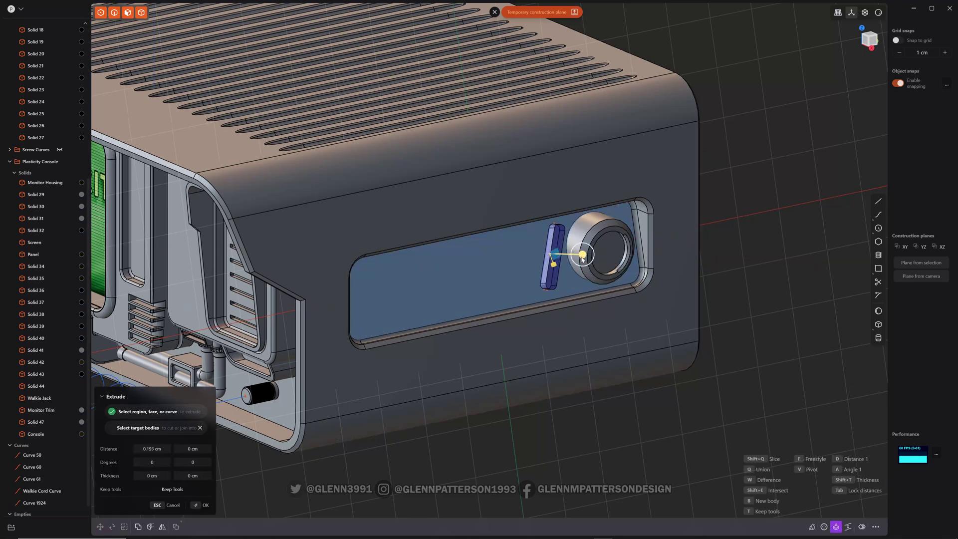
key("b")
key("Return")
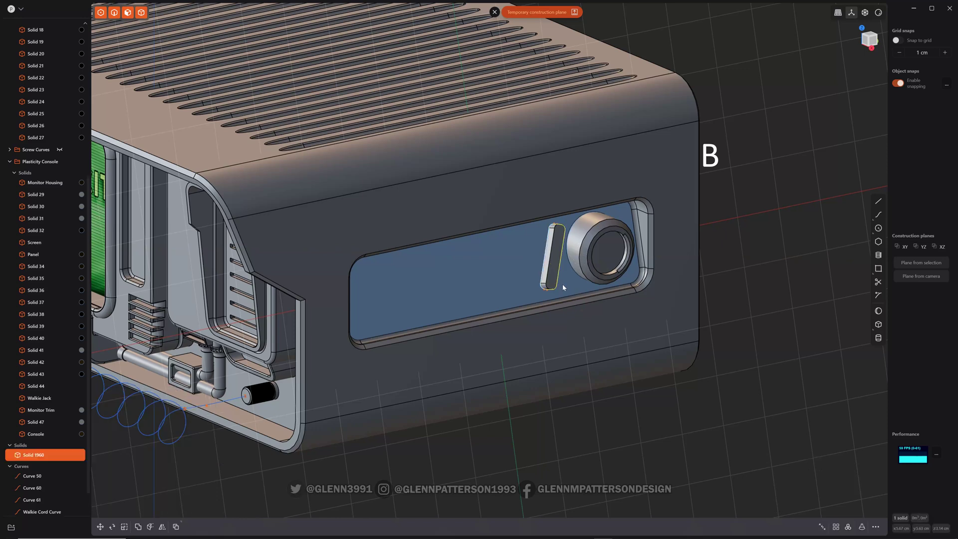
scroll(554, 274, "up", 3)
scroll(549, 269, "up", 5)
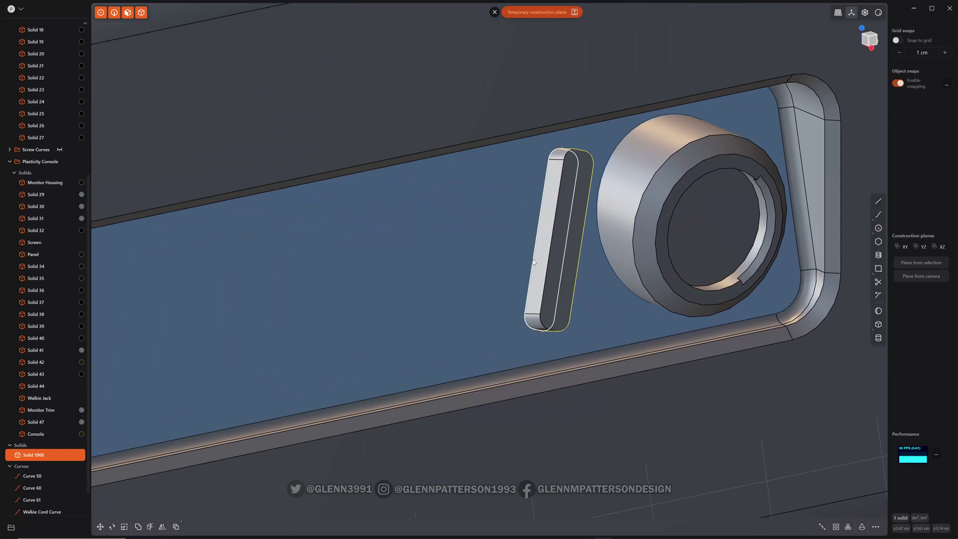
Step: Select the front edge loop of Solid 1960 and start a fillet on it
left_click(532, 261)
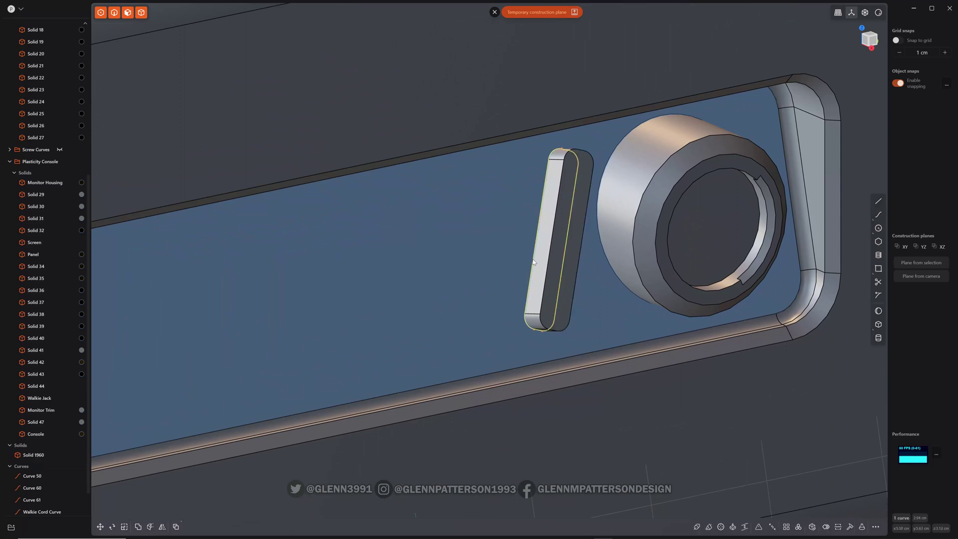
key("x")
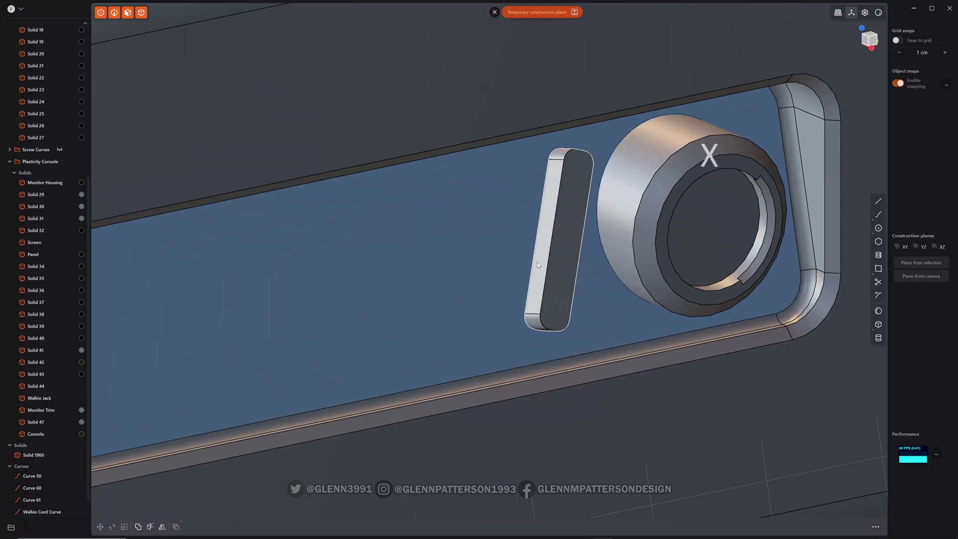
left_click(538, 256)
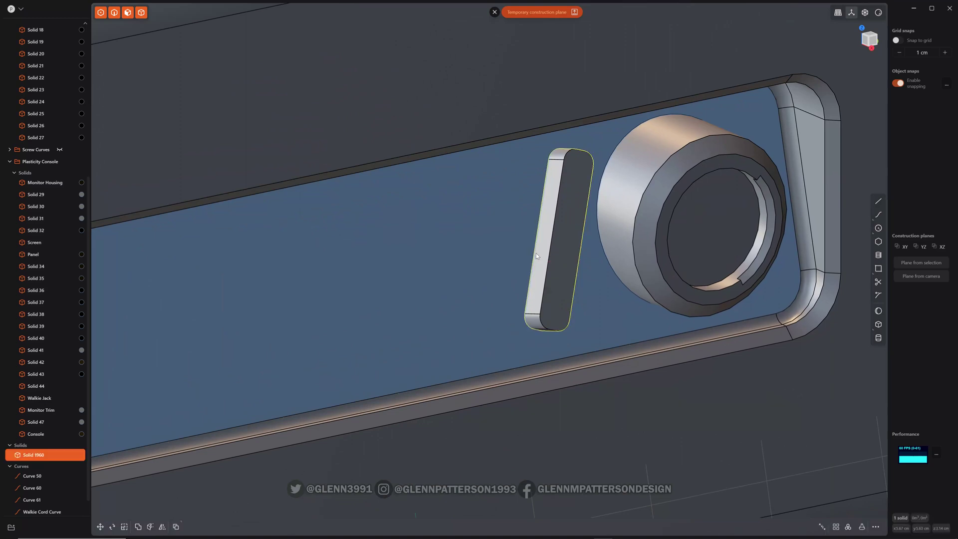
key("alt")
left_click(534, 250, "alt")
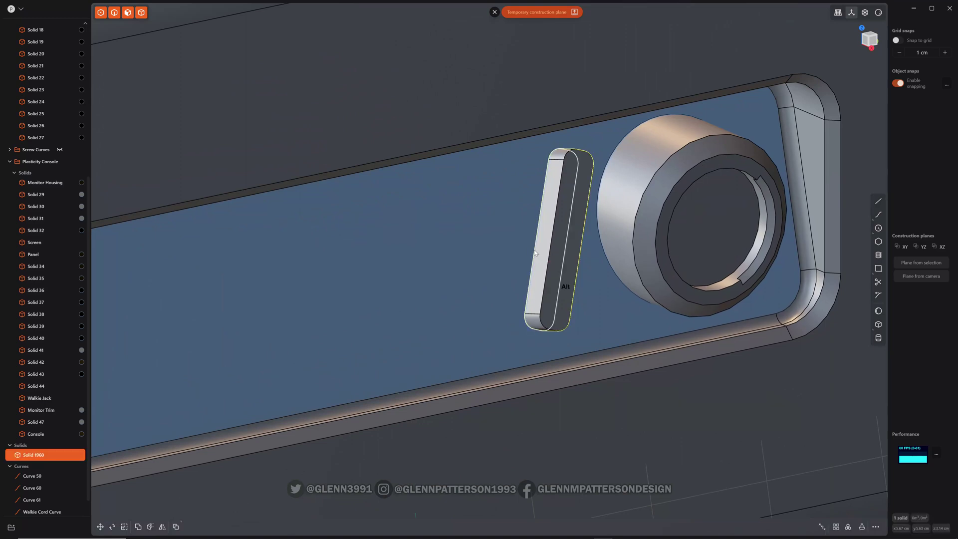
key("f")
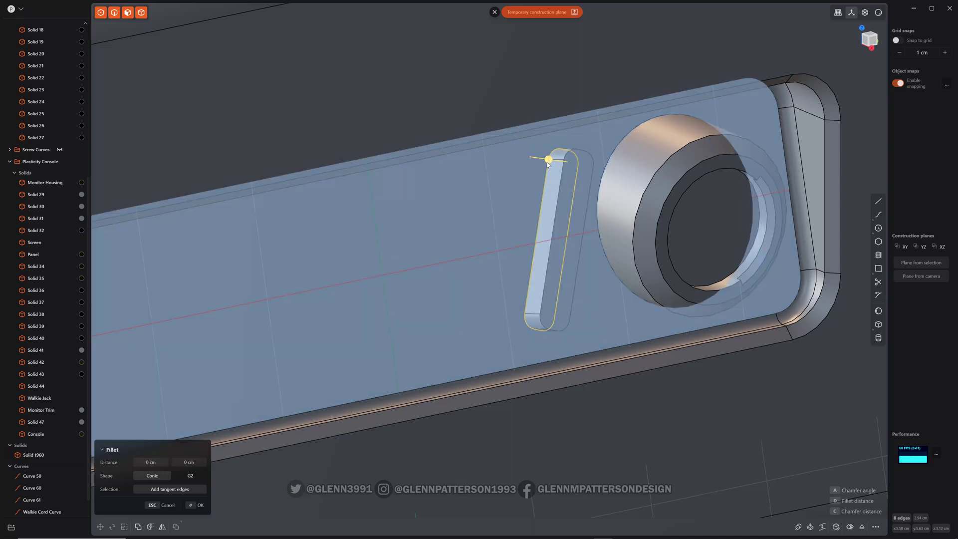
Step: Set the fillet on the slot's front edges to about -0.01 cm
left_click_drag(549, 163, 553, 163)
Step: Commit the small fillet and nudge Solid 1960 slightly sideways along the panel
key("Return")
key("g")
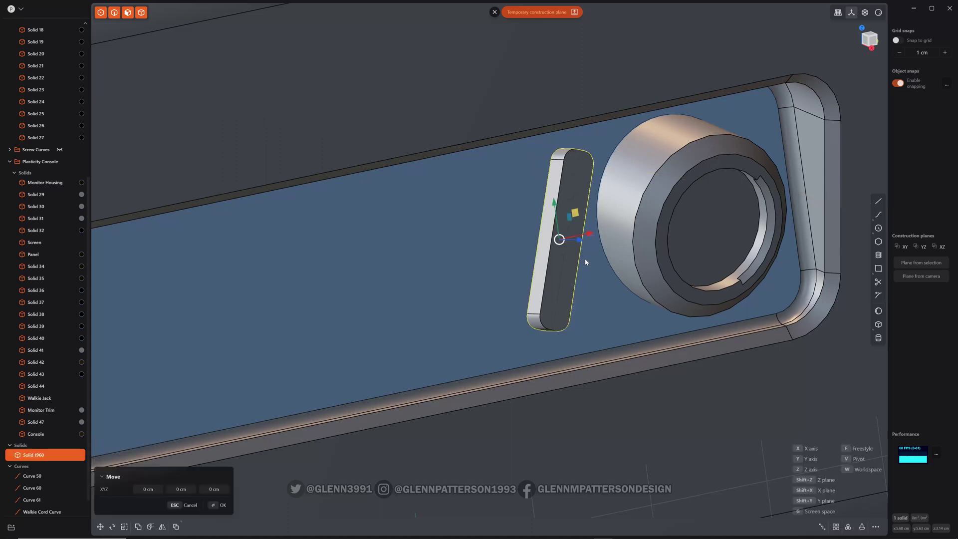
left_click_drag(579, 240, 573, 241)
scroll(581, 292, "down", 4)
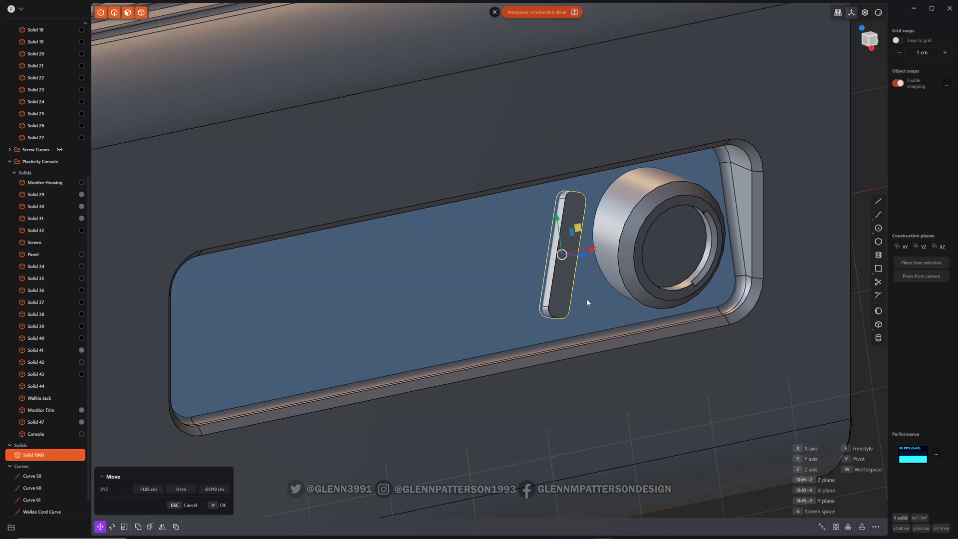
middle_click_drag(595, 318, 557, 310)
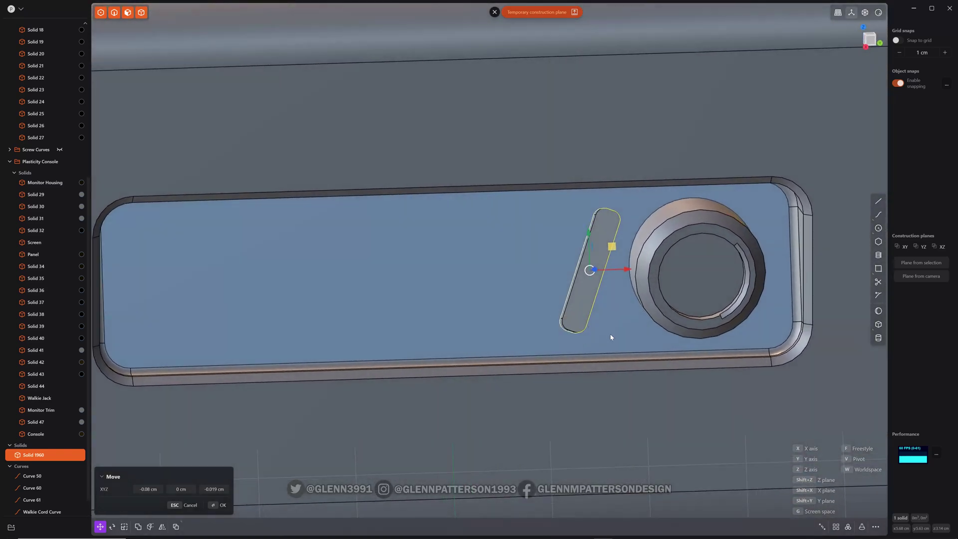
scroll(606, 334, "down", 5)
Step: Confirm the slot's position and preview a leftward rectangular array of 8 slots, 4.421 cm apart
left_click(842, 327)
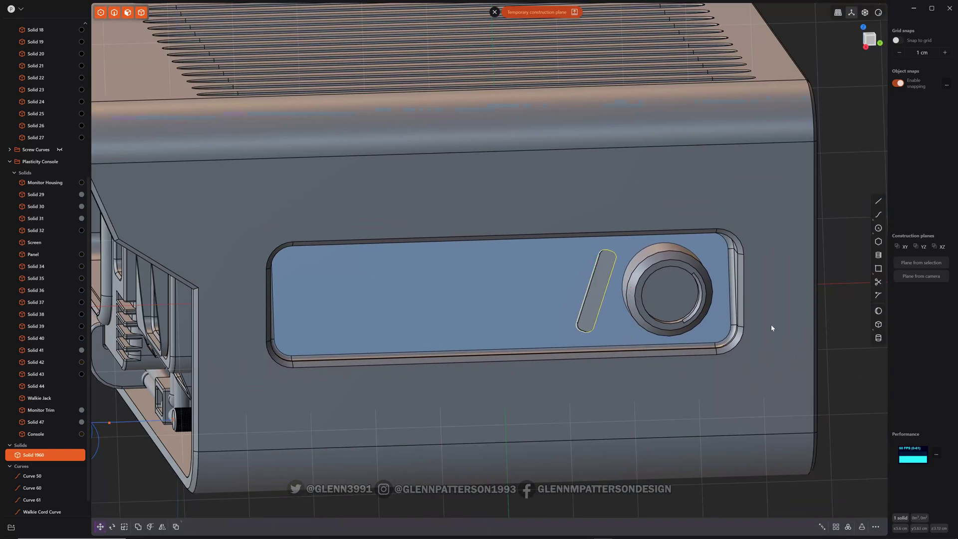
middle_click_drag(569, 377, 575, 374)
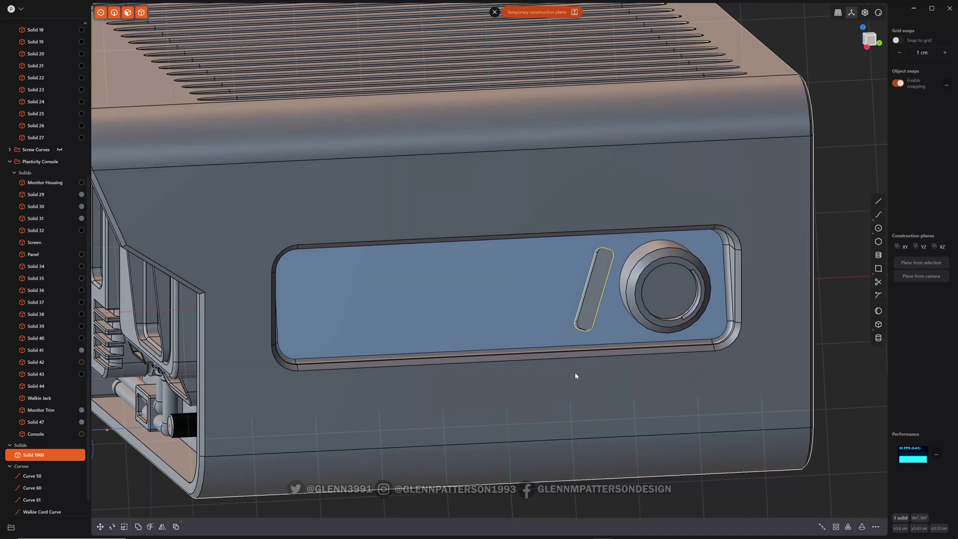
left_click(837, 528)
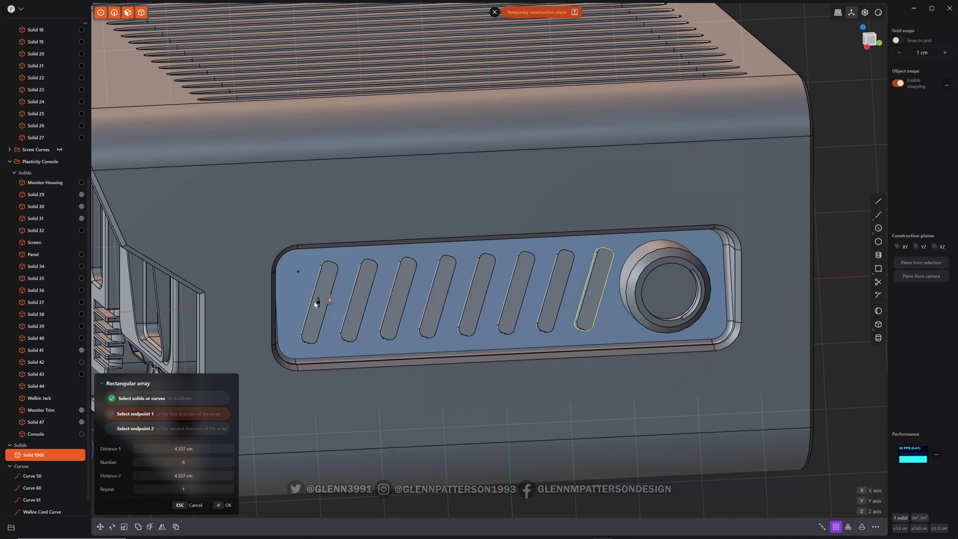
left_click(313, 303)
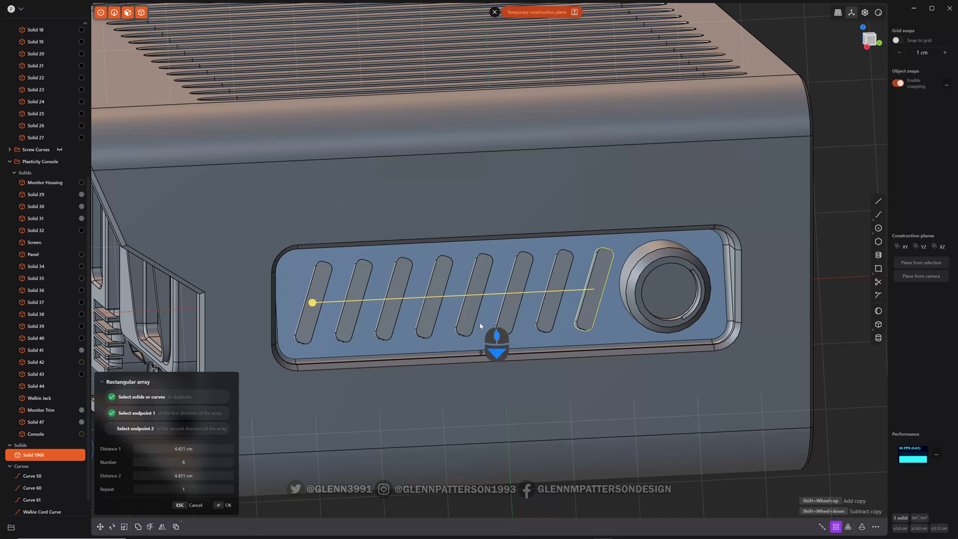
scroll(480, 324, "up", 2, "shift")
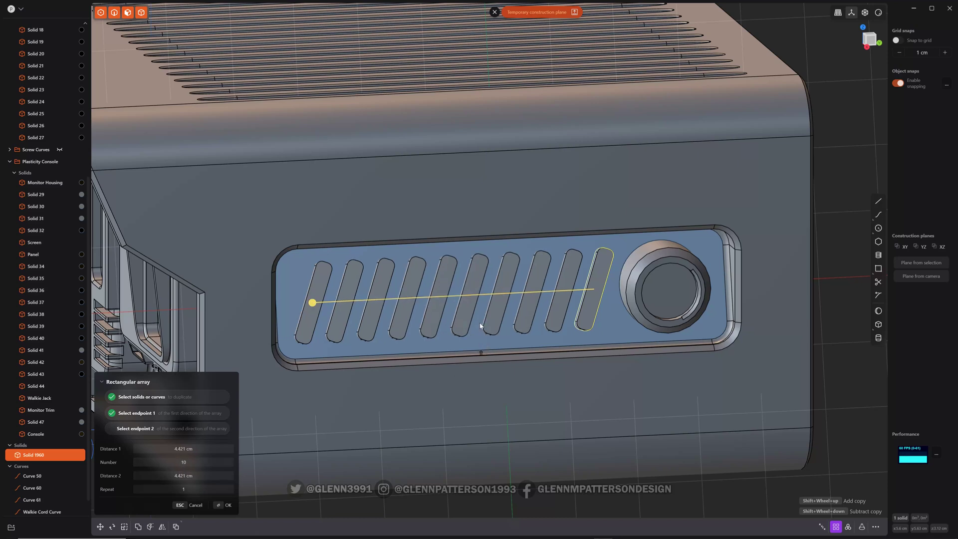
scroll(480, 325, "down", 1, "shift")
scroll(480, 325, "down", 2, "shift")
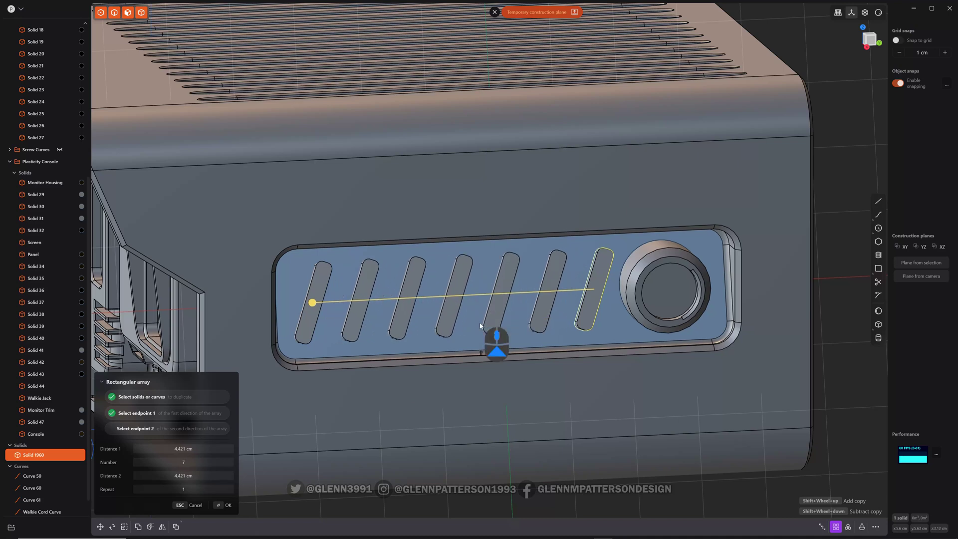
scroll(480, 325, "up", 1, "shift")
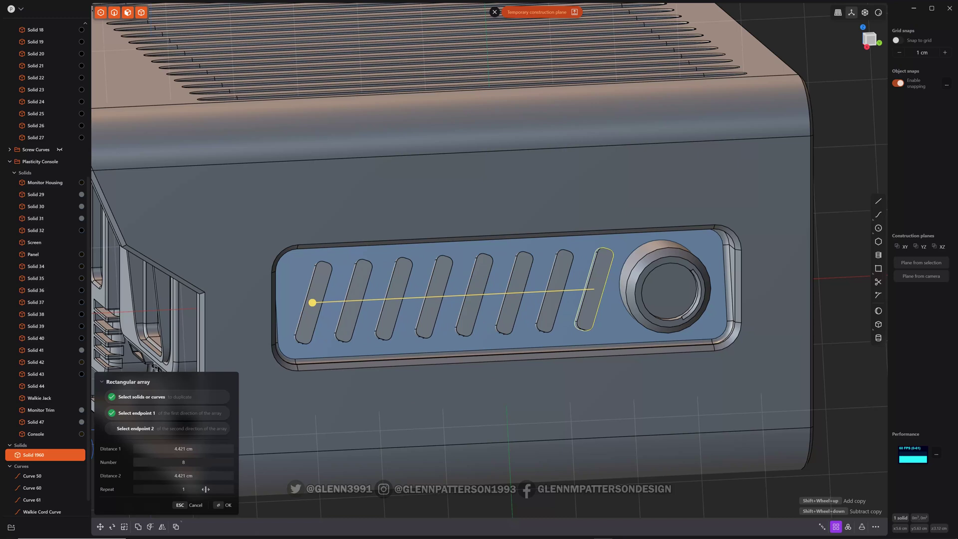
Step: Try Repeat 2 in the Rectangular array panel, then set it back to 1
left_click(212, 504)
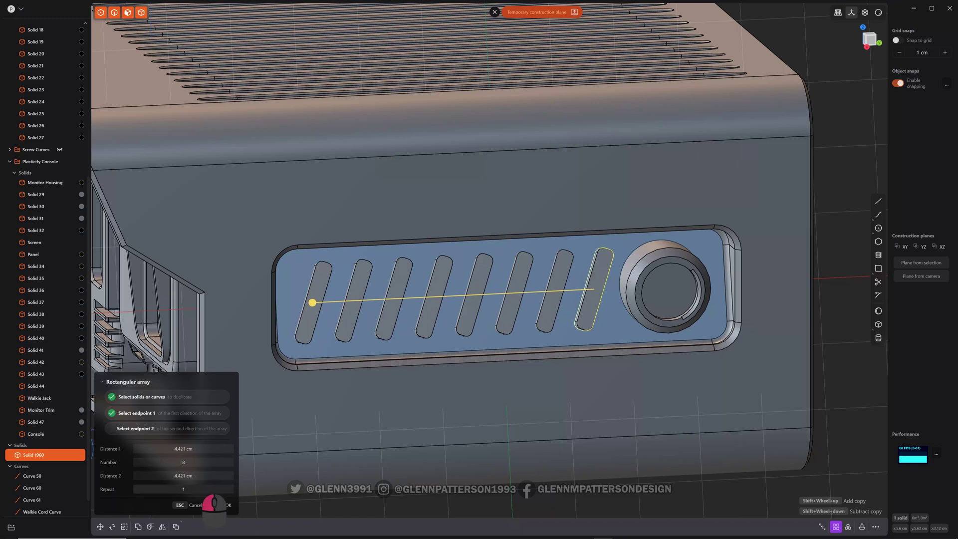
scroll(212, 504, "up", 1)
scroll(448, 415, "down", 2)
scroll(448, 415, "down", 3)
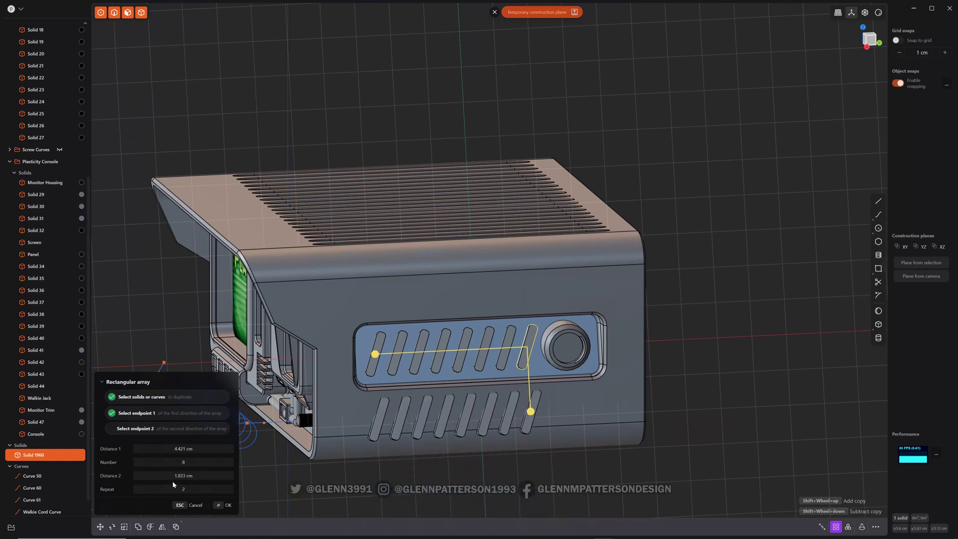
scroll(198, 489, "down", 1)
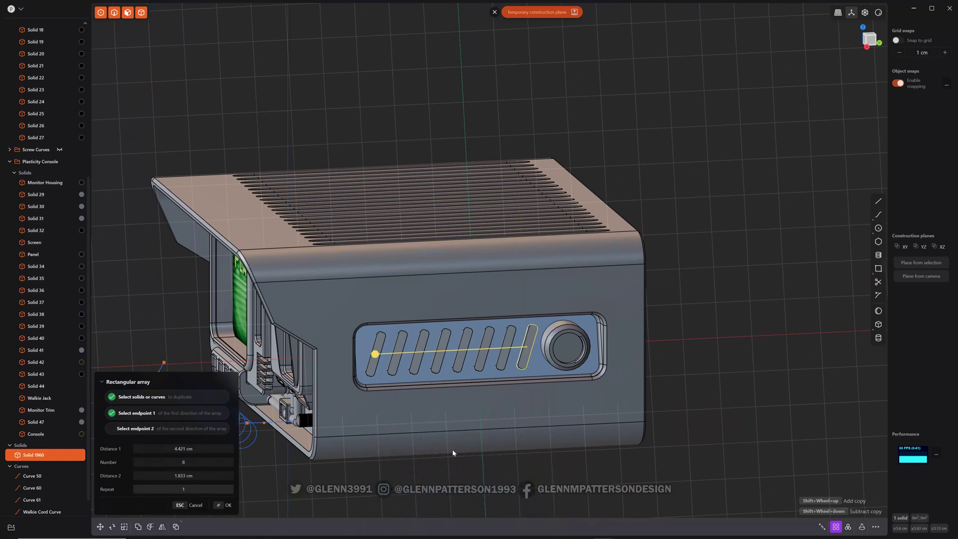
scroll(439, 354, "up", 5)
Step: Accept the 8-slot array, dismiss the temporary construction plane, and clear the selection
key("Return")
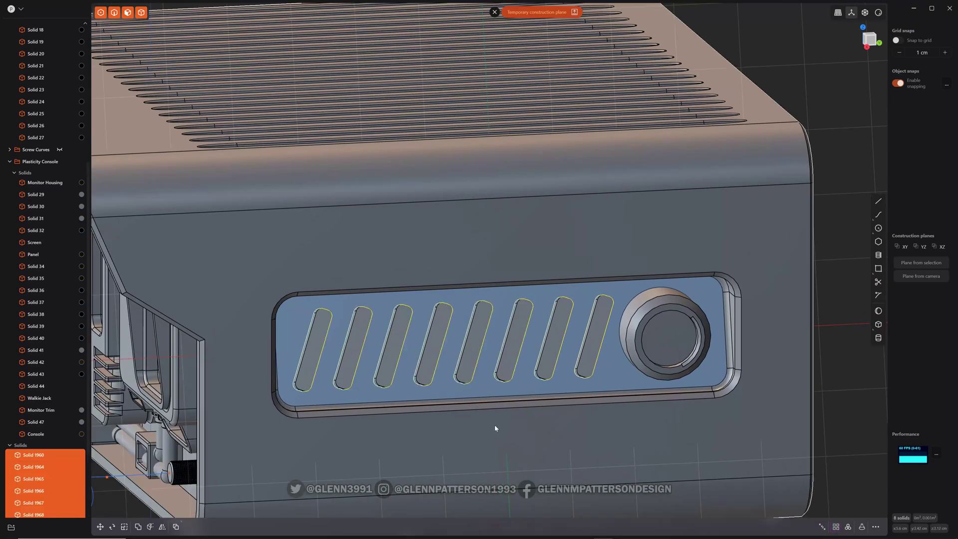
middle_click_drag(495, 424, 521, 445)
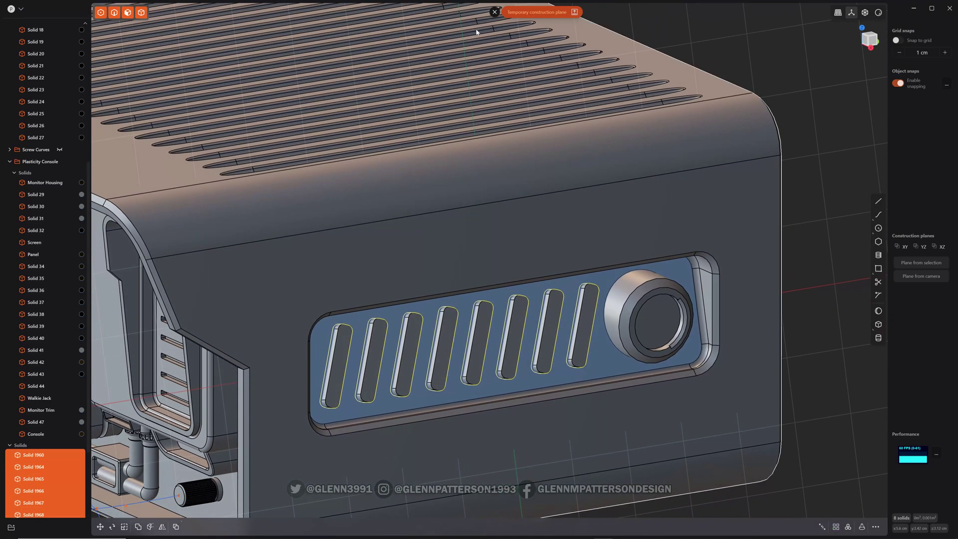
left_click(494, 12)
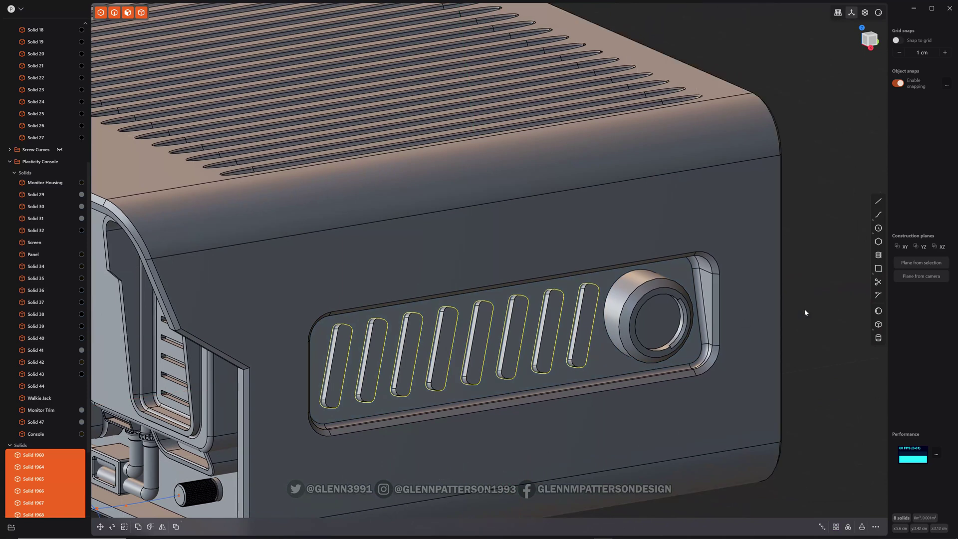
left_click(815, 316)
Step: Select the console body together with all eight slot solids
left_click(618, 380)
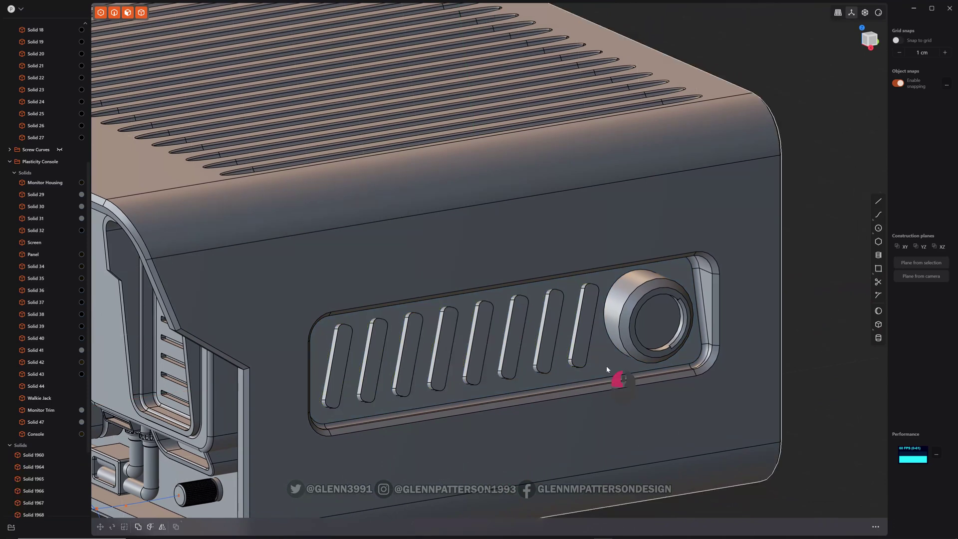
left_click(585, 346, "shift")
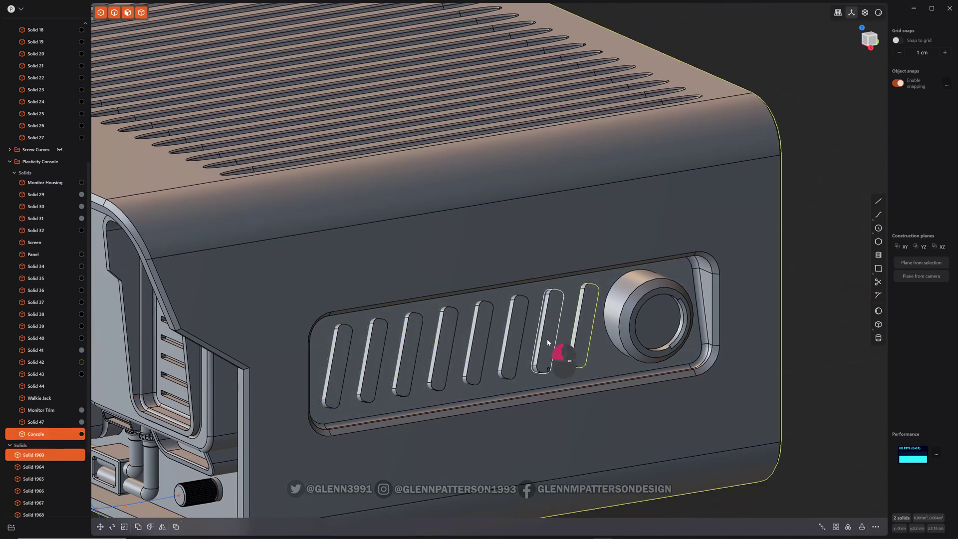
left_click(554, 352, "shift")
left_click(522, 359, "shift")
left_click(473, 373, "shift")
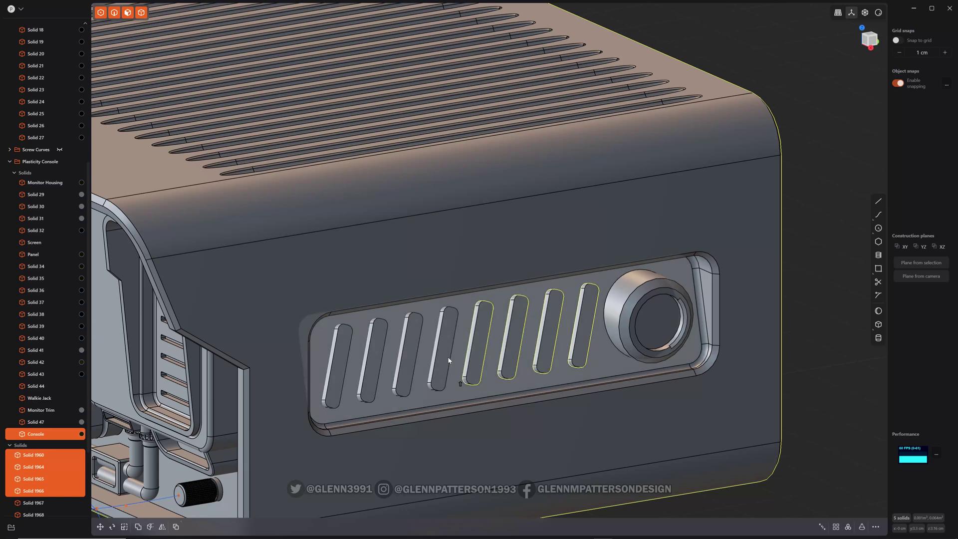
left_click(445, 360, "shift")
left_click(408, 361, "shift")
left_click(373, 364, "shift")
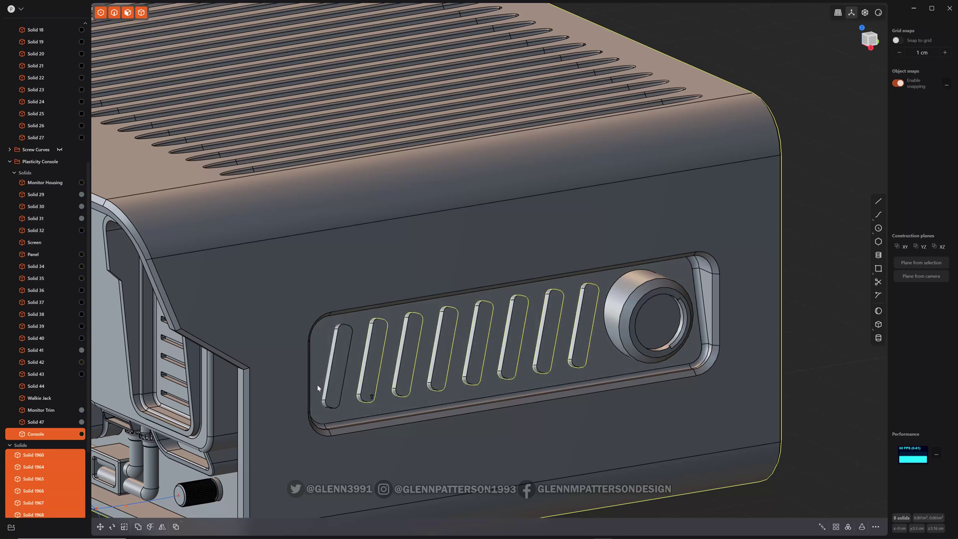
left_click(334, 382, "shift")
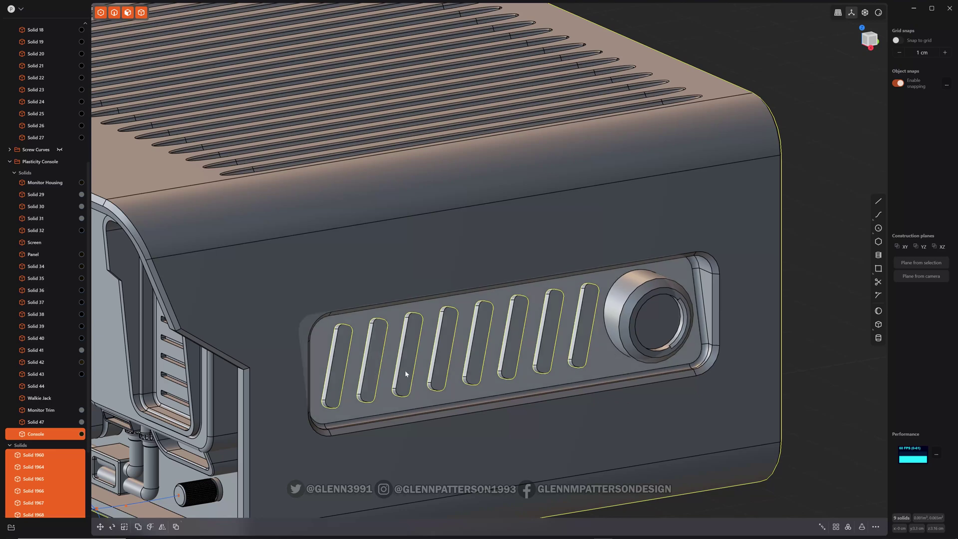
Step: Apply a Boolean Difference, subtracting the eight slot solids from the console body
key("q")
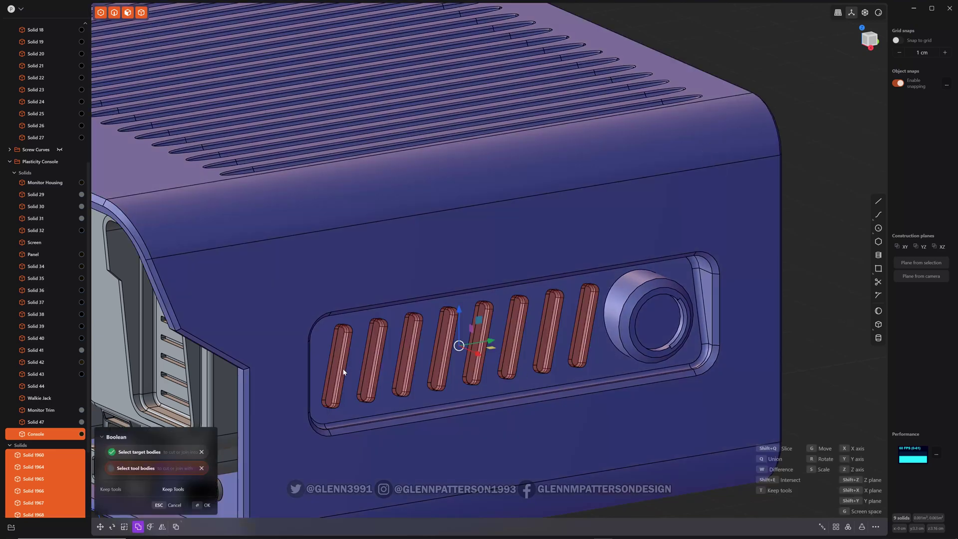
key("Return")
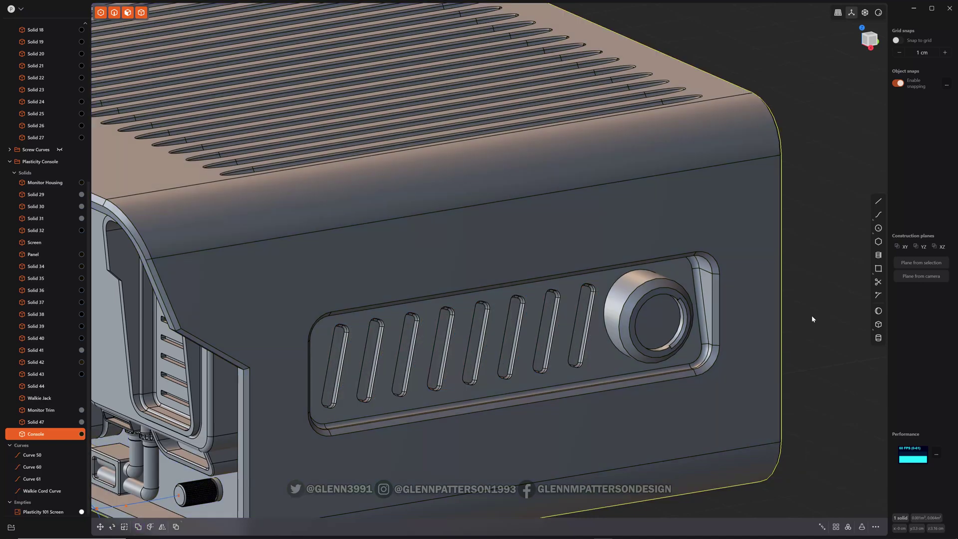
middle_click_drag(811, 315, 718, 337)
scroll(718, 338, "down", 5)
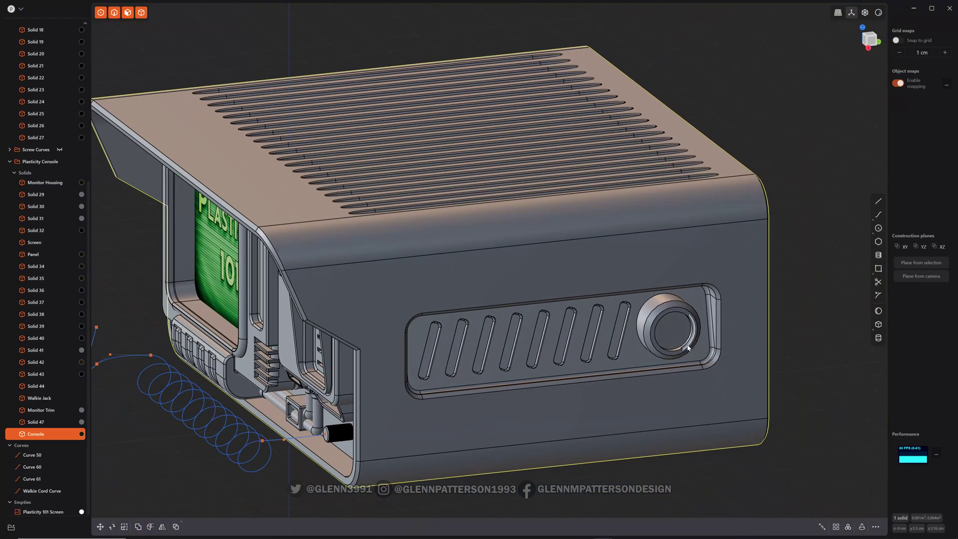